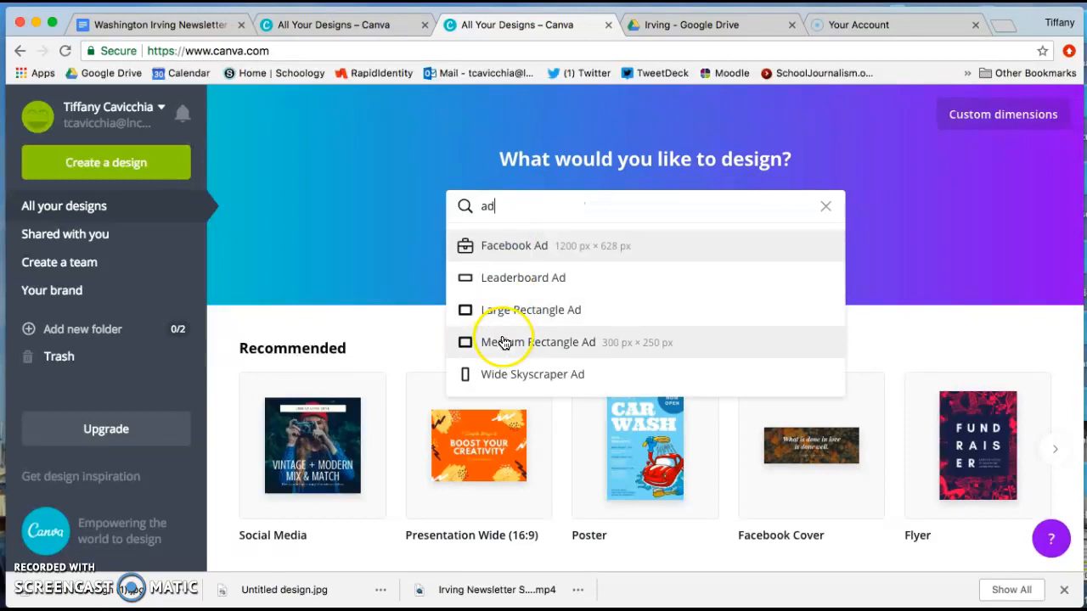
# Create a Medium Rectangle Ad design and apply the Canoes & Paddles template to its blank page.
pyautogui.click(590, 347)
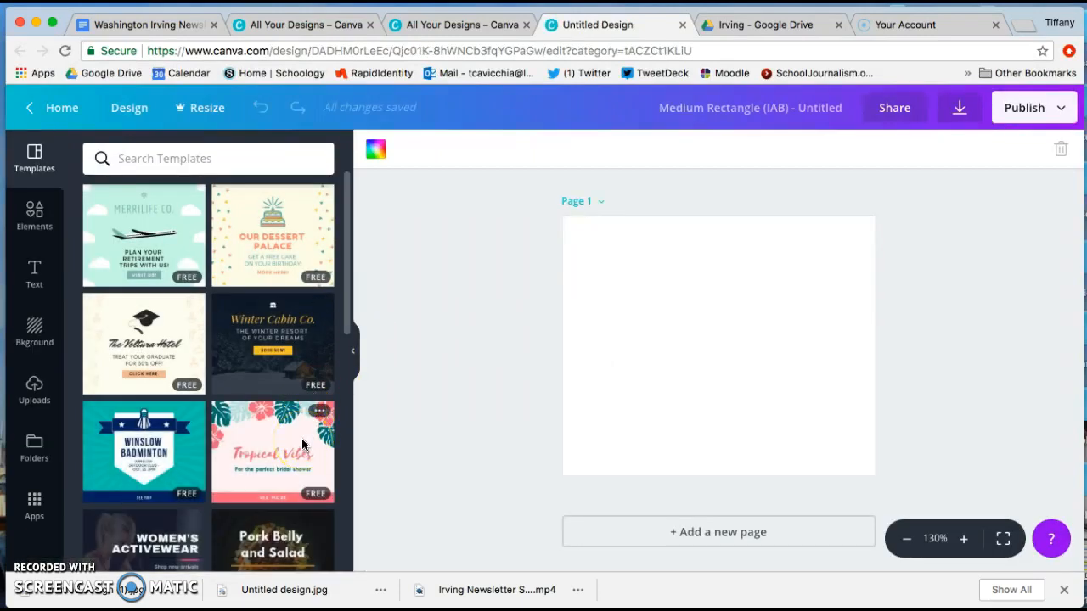
pyautogui.scroll(-3, 301, 438)
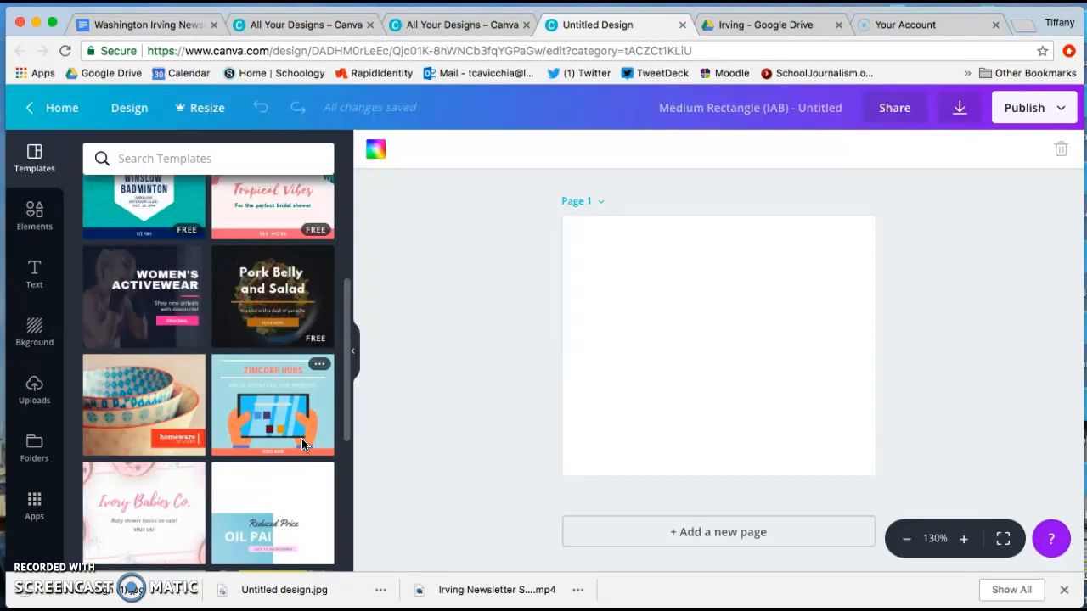
pyautogui.scroll(-3, 302, 438)
pyautogui.scroll(-3, 303, 442)
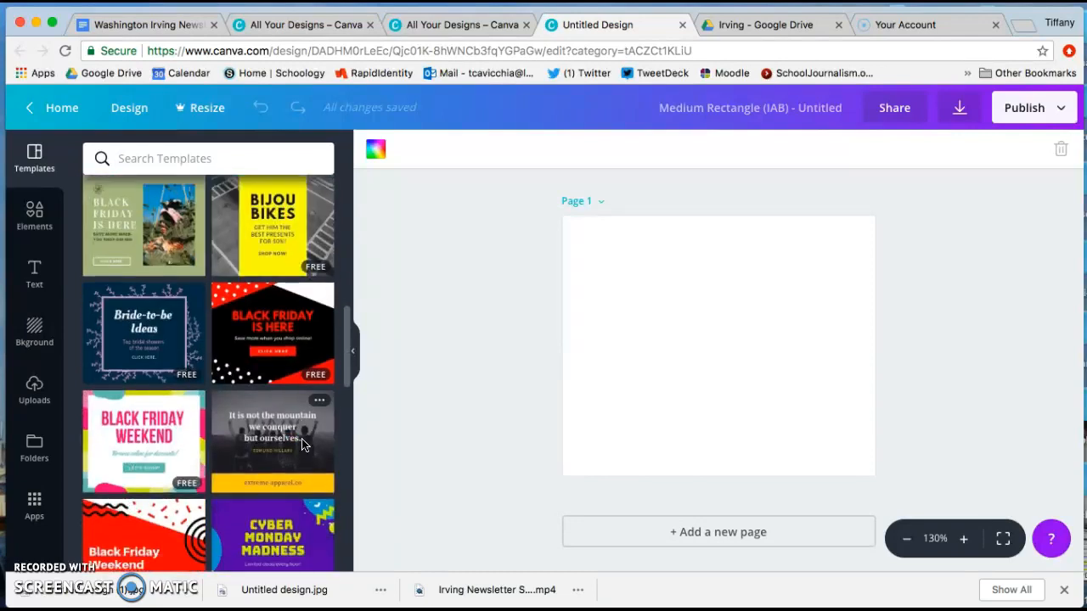
pyautogui.scroll(-6, 303, 442)
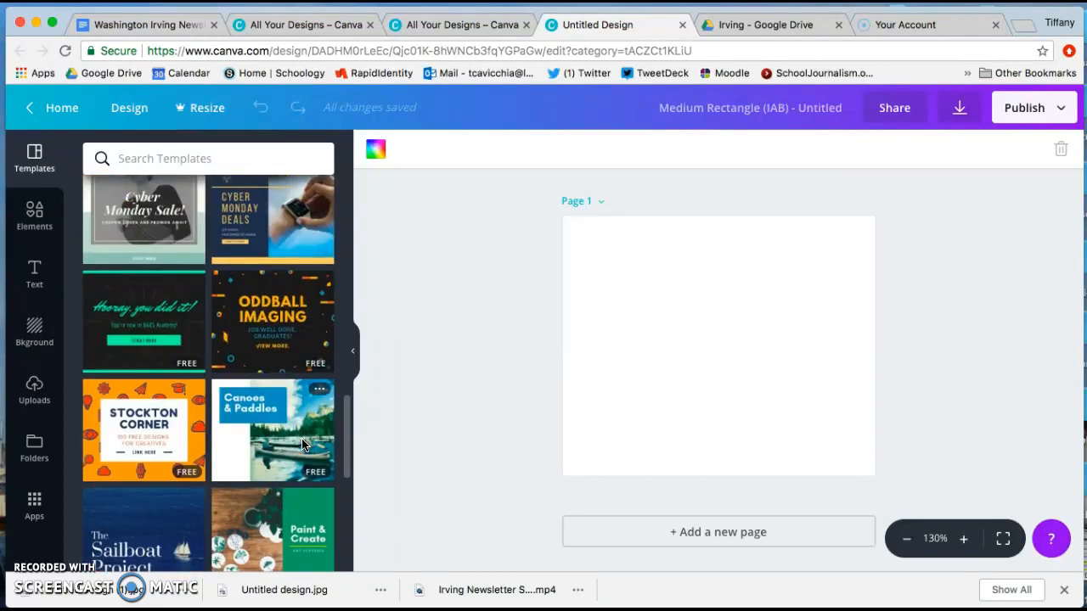
pyautogui.scroll(-5, 303, 444)
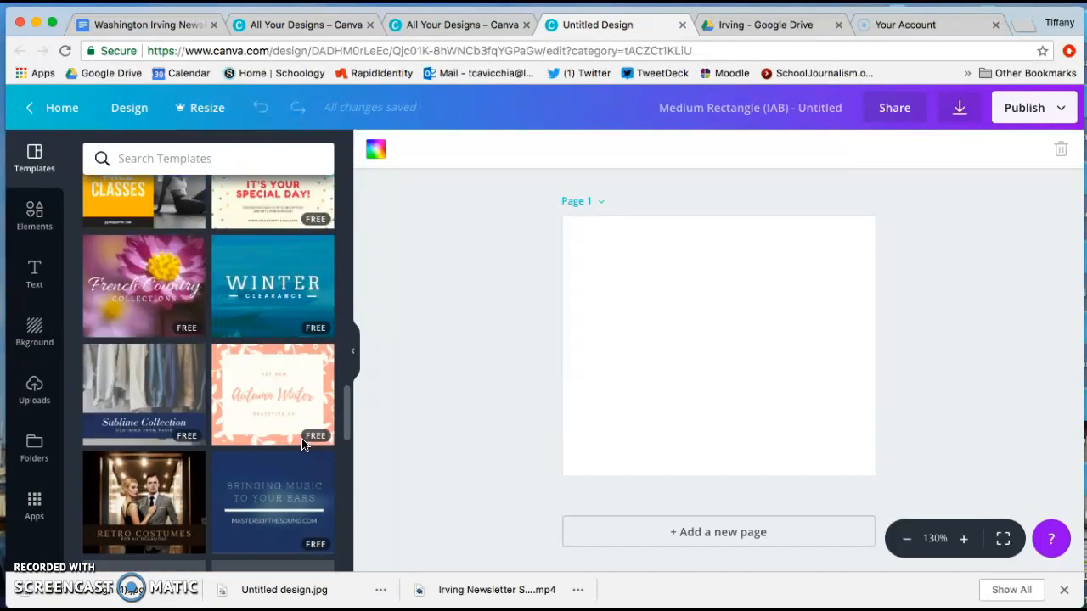
pyautogui.scroll(5, 303, 442)
pyautogui.click(286, 318)
pyautogui.moveTo(286, 318); pyautogui.dragTo(689, 349)
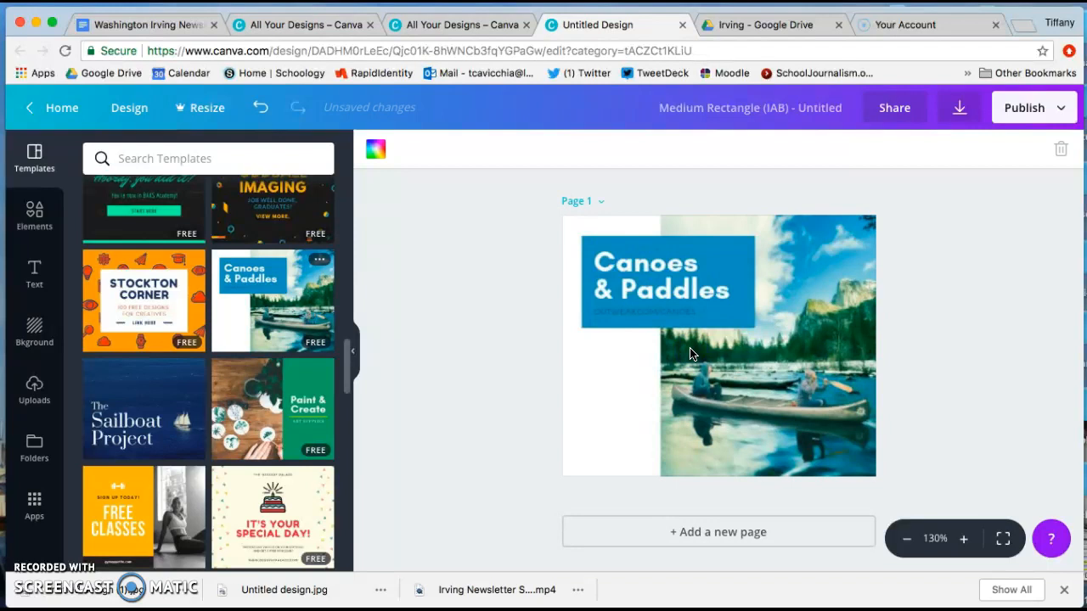
# Switch to the Washington Irving Newsletter document and highlight the sub-bullets listing the advertisement requirements.
pyautogui.click(166, 24)
pyautogui.moveTo(292, 286); pyautogui.dragTo(706, 351)
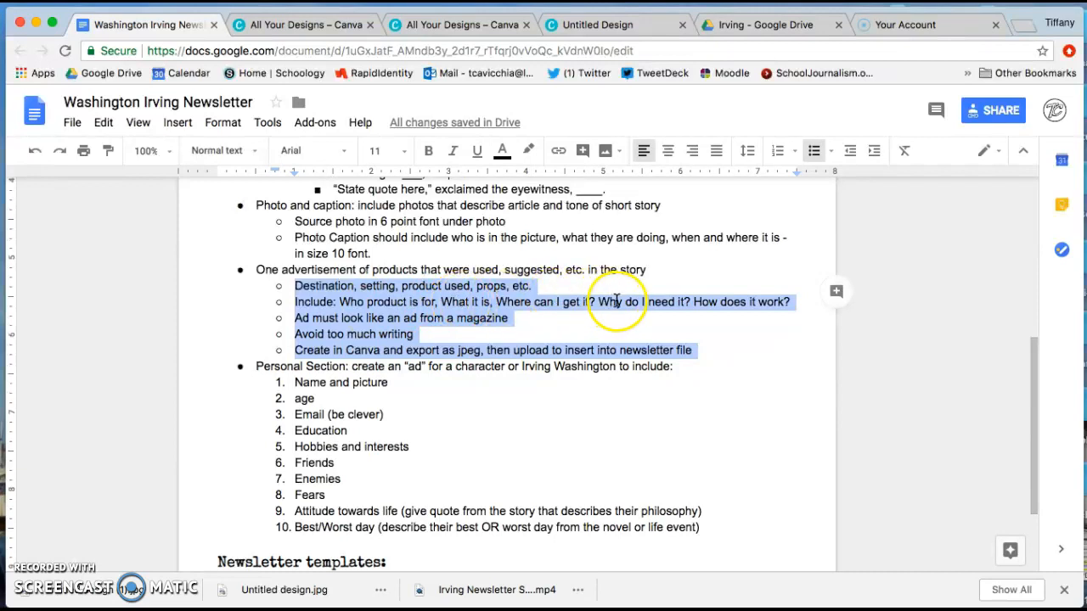
# Close the extra All Your Designs browser page and return to the untitled ad design.
pyautogui.click(470, 26)
pyautogui.click(333, 24)
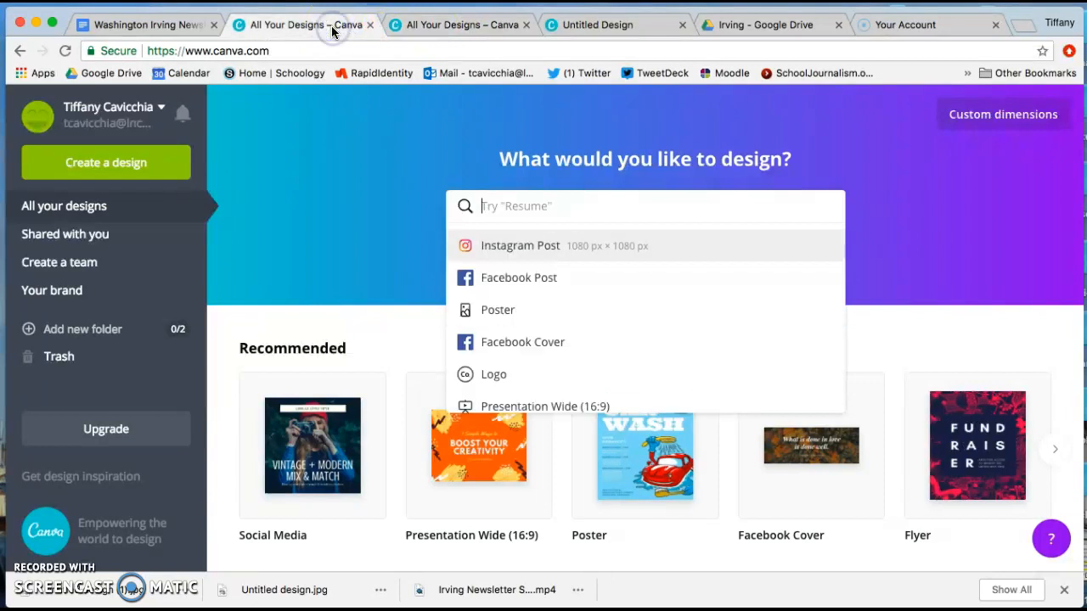
pyautogui.click(569, 27)
pyautogui.click(526, 24)
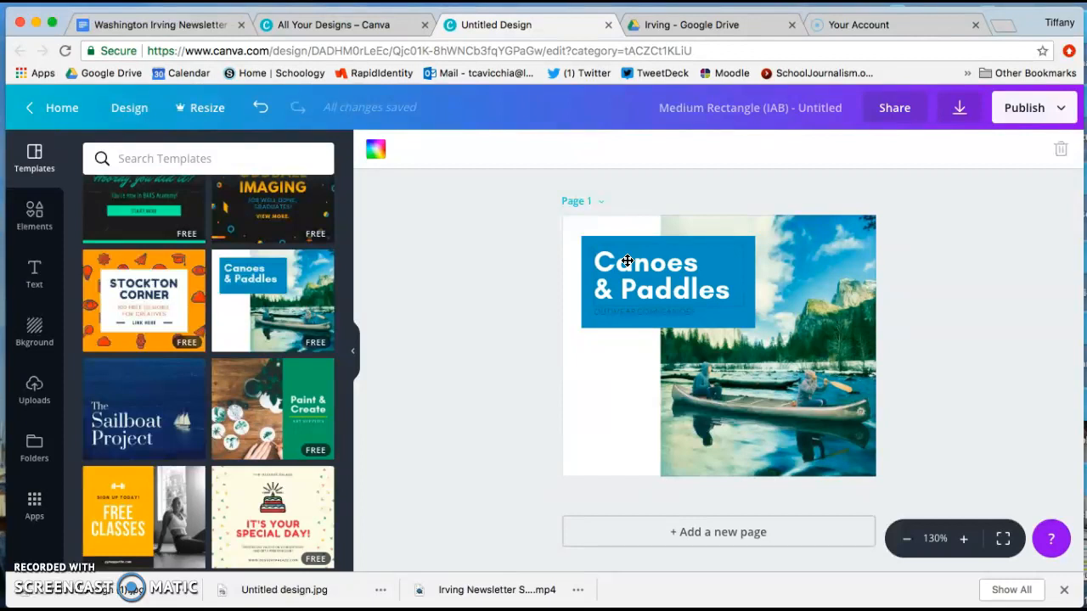
# Move the canoe photo to the ad's lower-left area, partly beneath the blue title box.
pyautogui.click(635, 301)
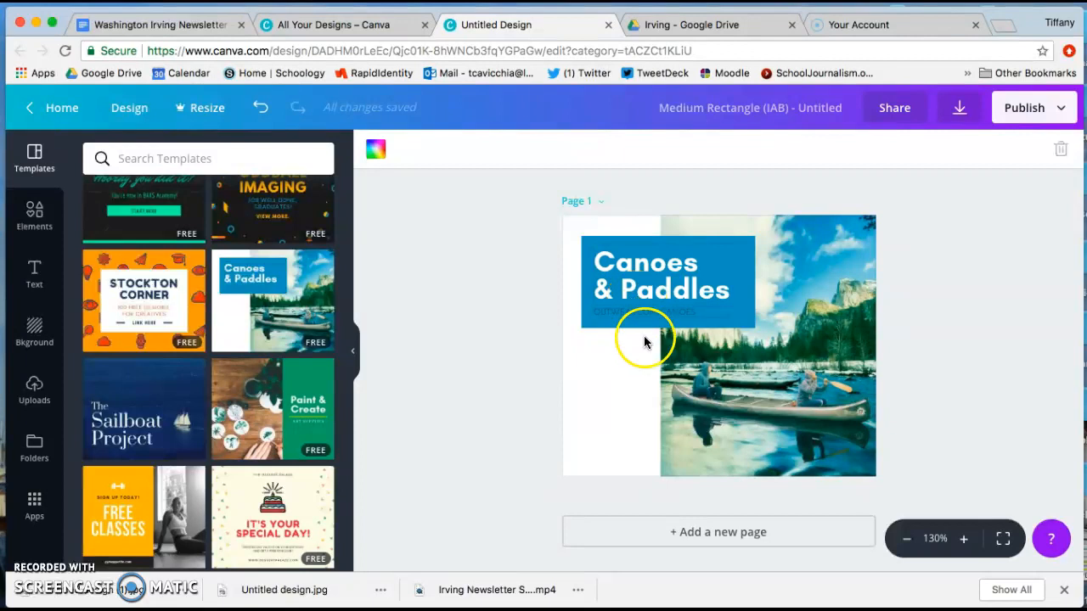
pyautogui.click(753, 387)
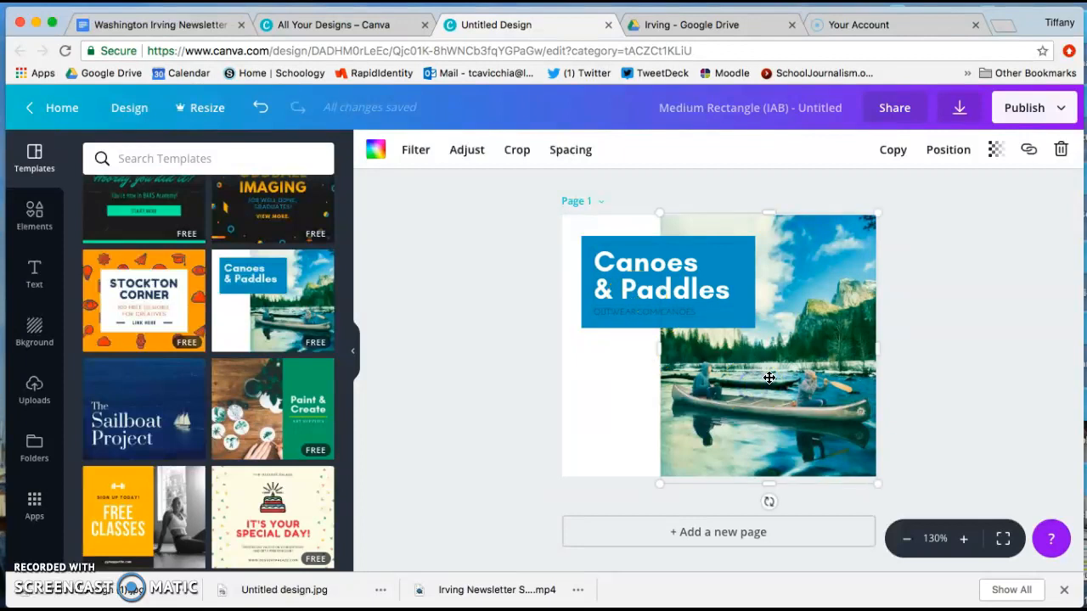
pyautogui.click(643, 373)
pyautogui.moveTo(720, 386); pyautogui.dragTo(651, 417)
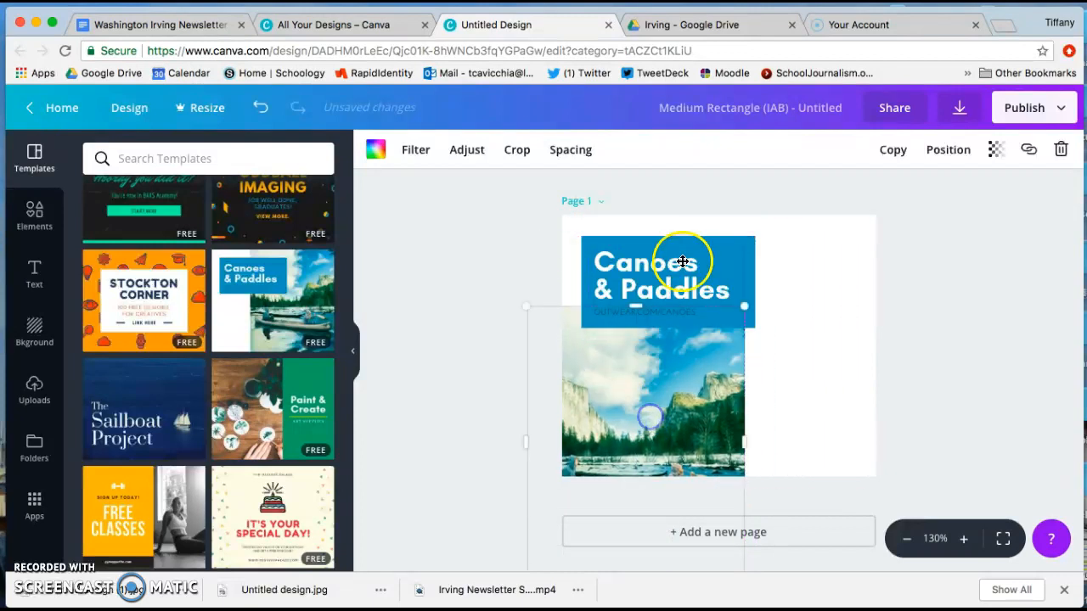
# Add the "Prepared for Halliwell Studio Proposal" text combination over the lower right of the ad.
pyautogui.click(750, 248)
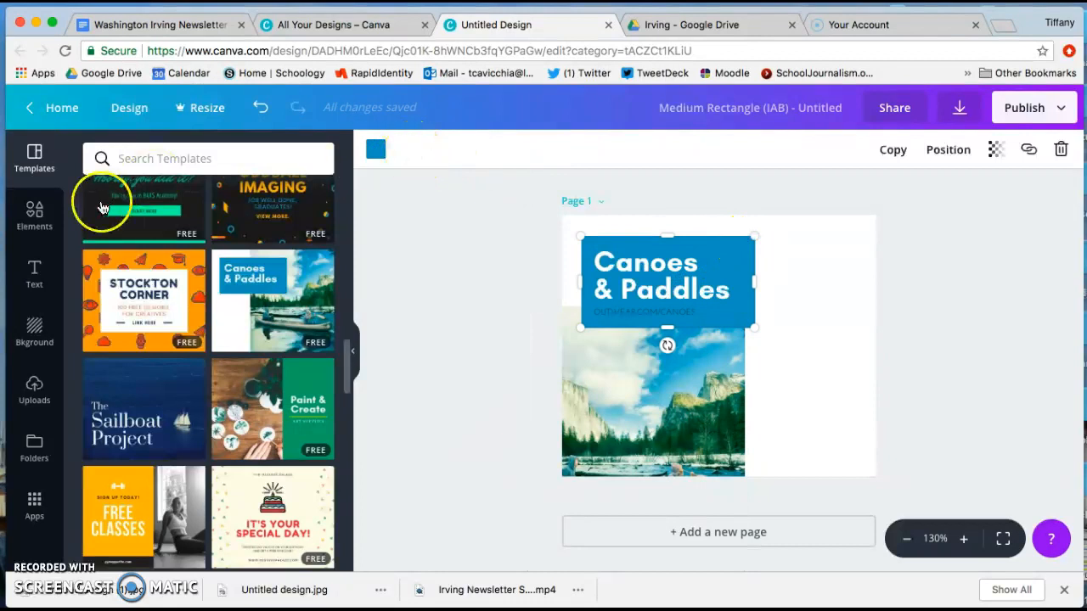
pyautogui.click(43, 278)
pyautogui.moveTo(286, 359); pyautogui.dragTo(783, 367)
pyautogui.moveTo(854, 427); pyautogui.dragTo(719, 386)
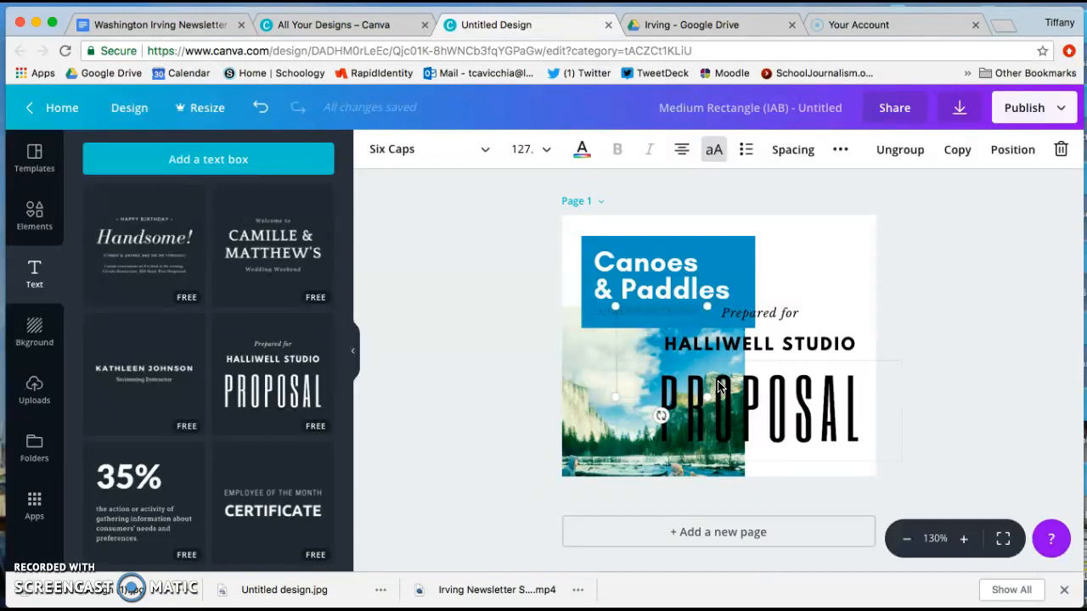
# Replace the word PROPOSAL in the added text group with "asdasd".
pyautogui.doubleClick(766, 409)
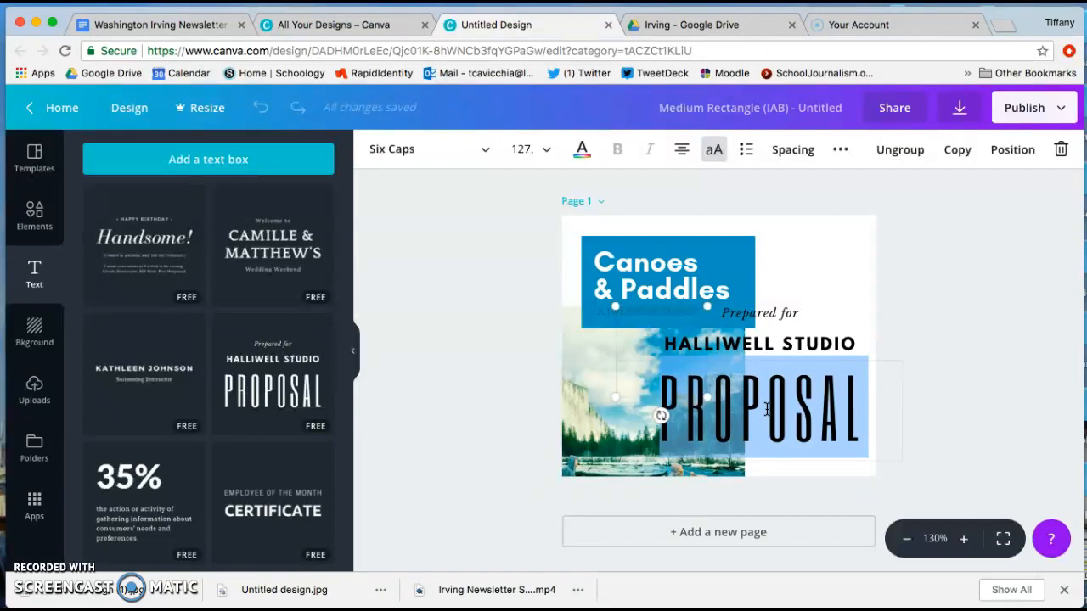
pyautogui.click(796, 414)
pyautogui.write('asdasd')
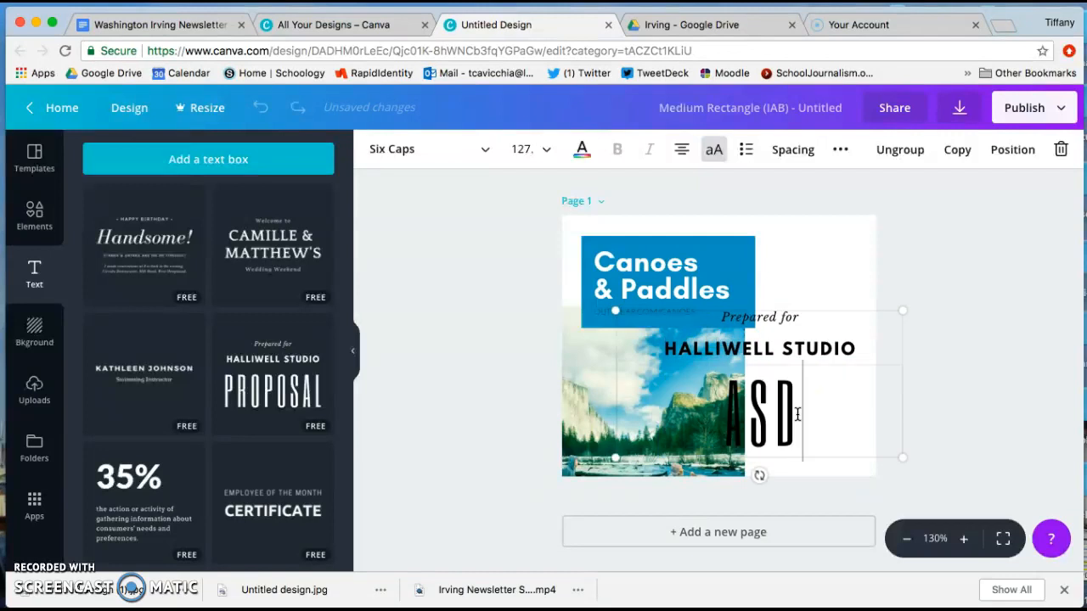
pyautogui.click(813, 350)
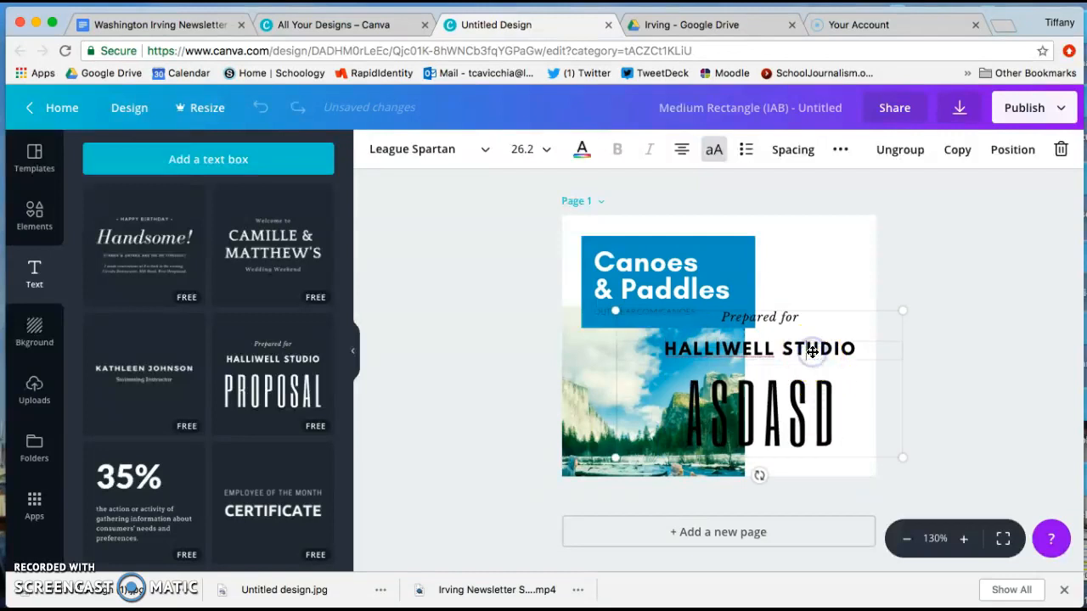
pyautogui.click(890, 344)
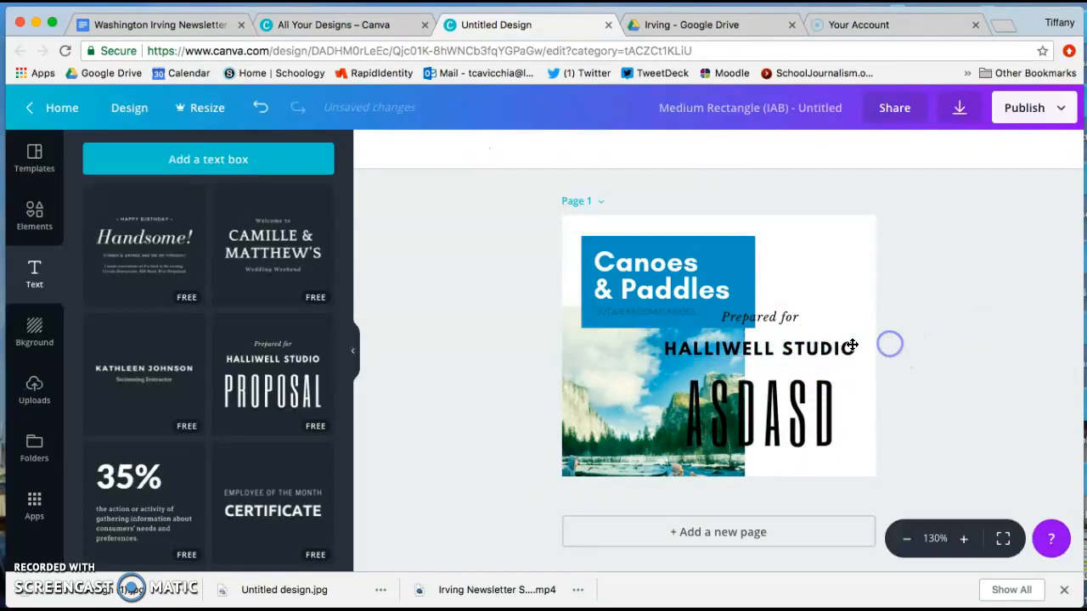
pyautogui.click(851, 346)
pyautogui.click(758, 316)
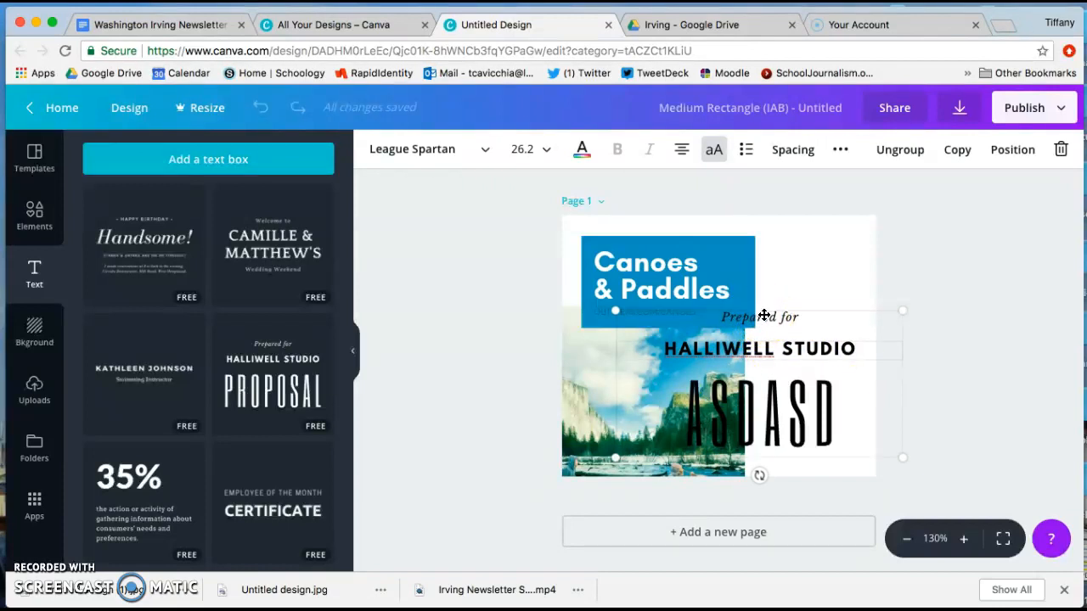
pyautogui.click(829, 291)
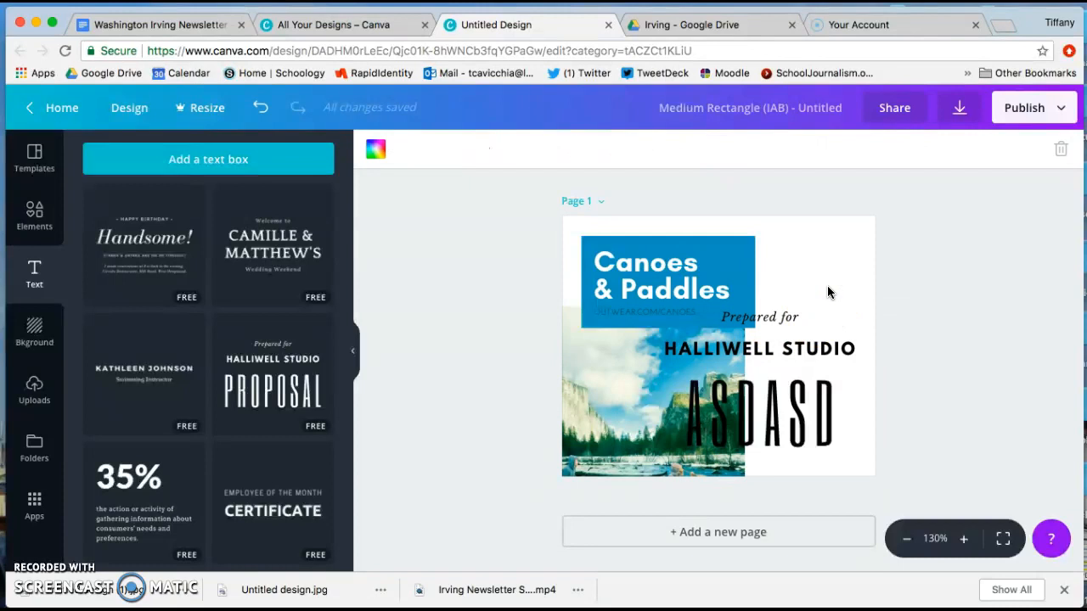
pyautogui.click(804, 325)
# Download the ad as a JPG file and dismiss the Canva for Work trial offer.
pyautogui.click(952, 124)
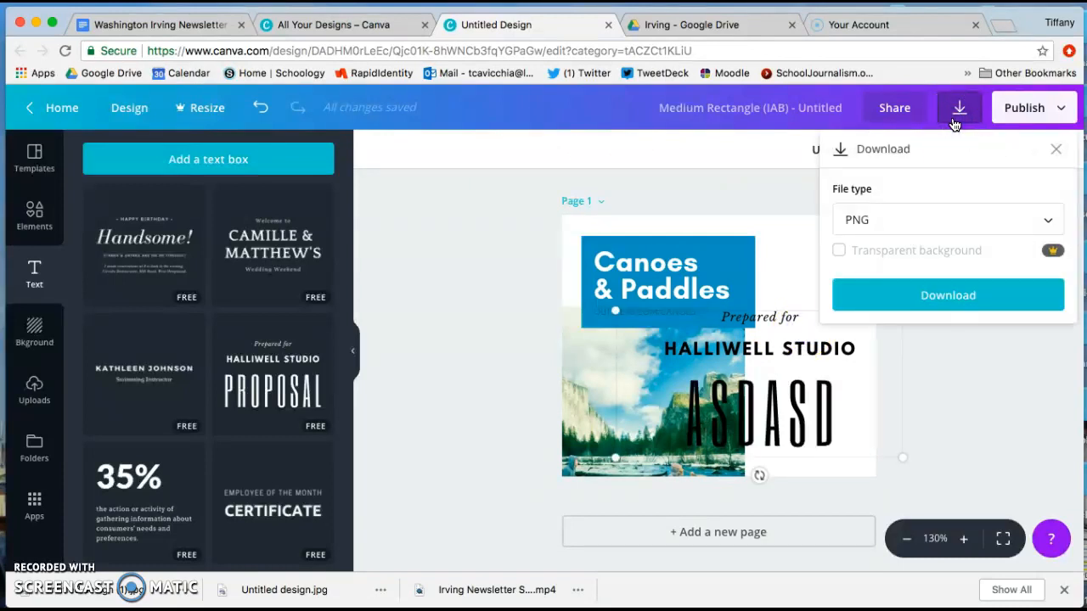
pyautogui.click(957, 219)
pyautogui.click(986, 265)
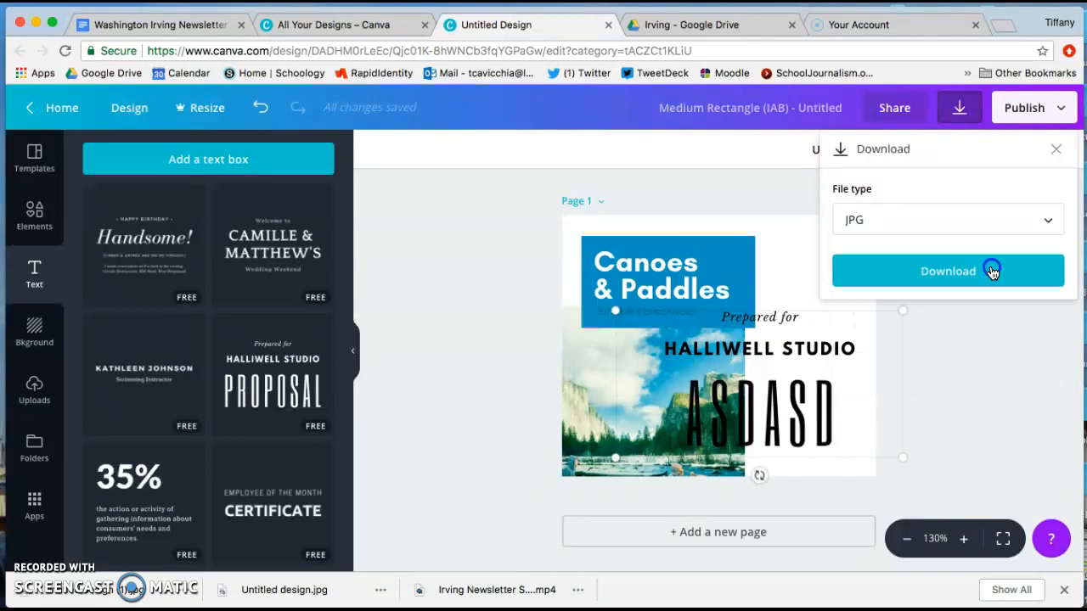
pyautogui.click(992, 270)
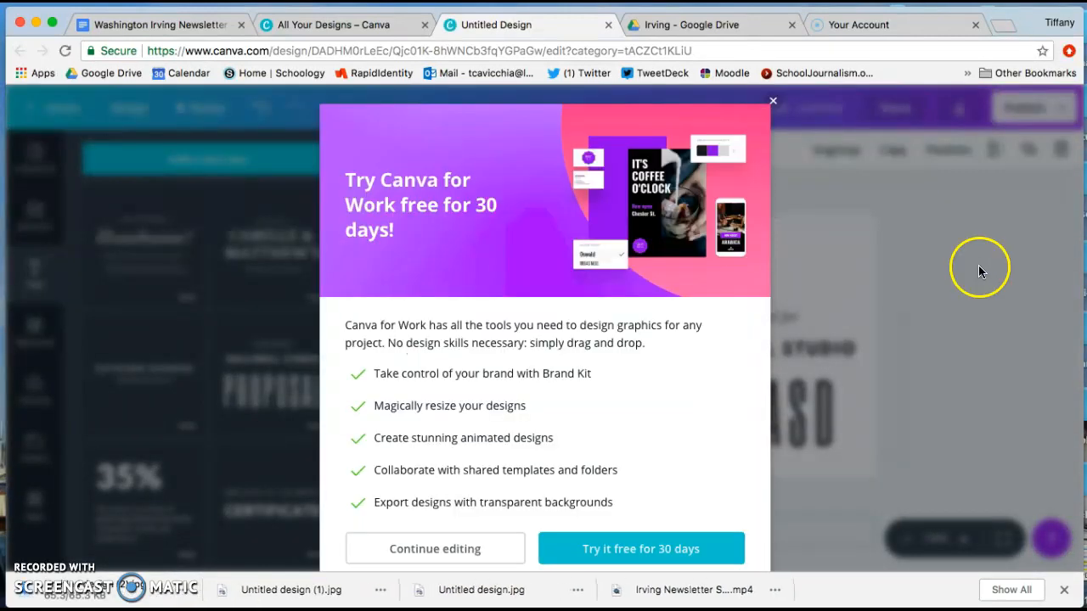
pyautogui.click(772, 104)
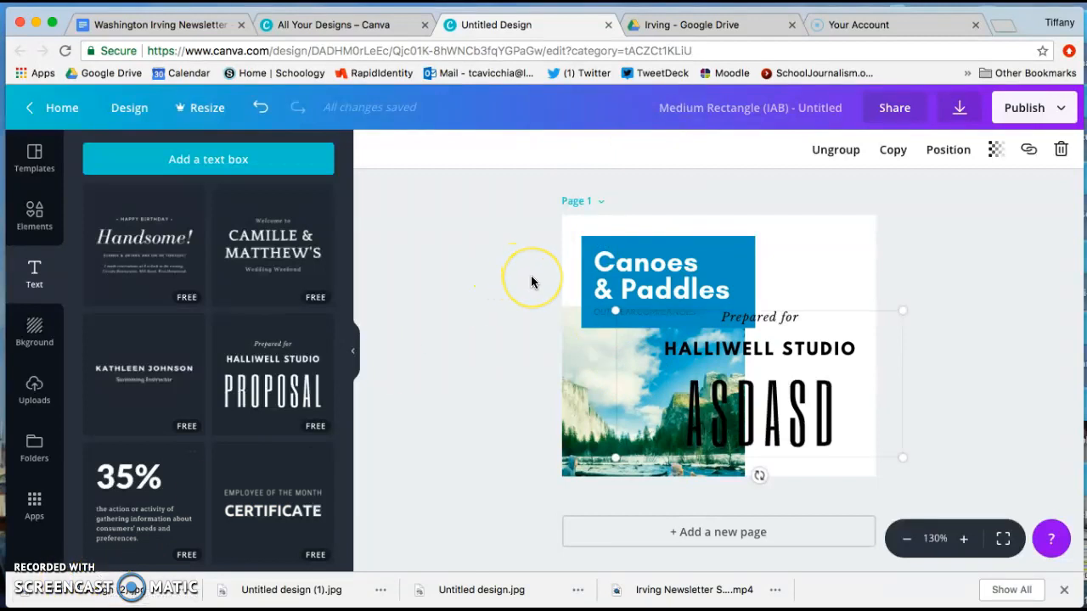
# Return to the design overview and open The Classroom Pinboard newsletter from the saved designs.
pyautogui.click(60, 109)
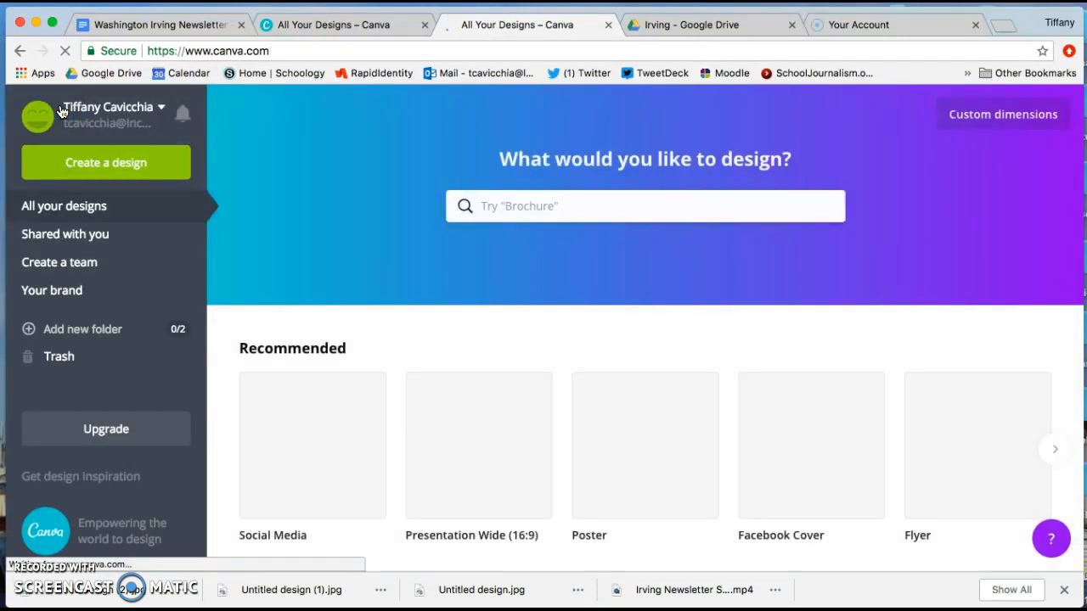
pyautogui.scroll(-3, 381, 414)
pyautogui.scroll(-2, 381, 416)
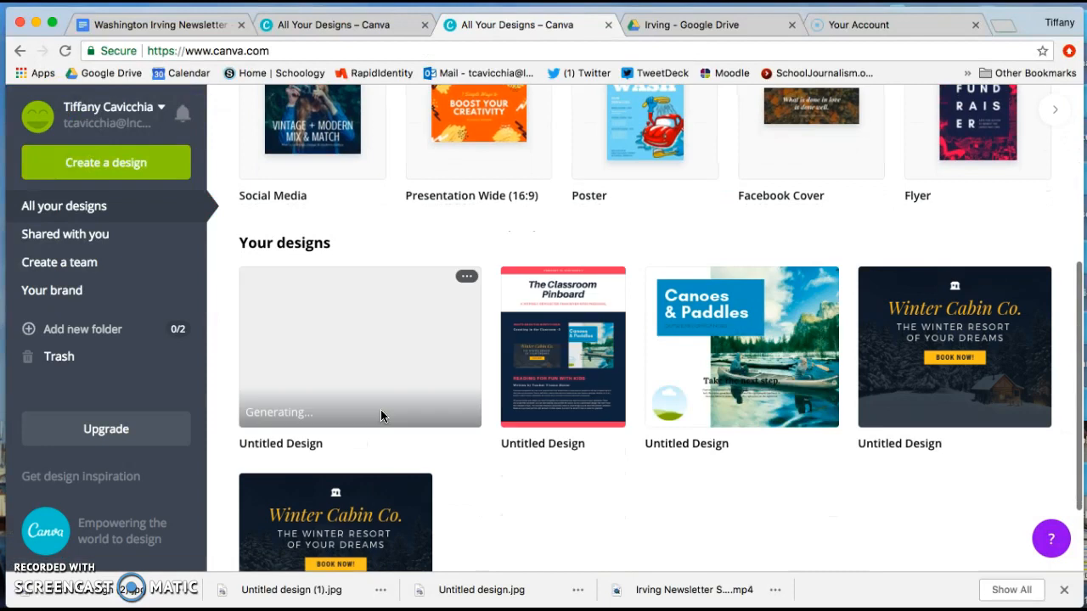
pyautogui.click(577, 367)
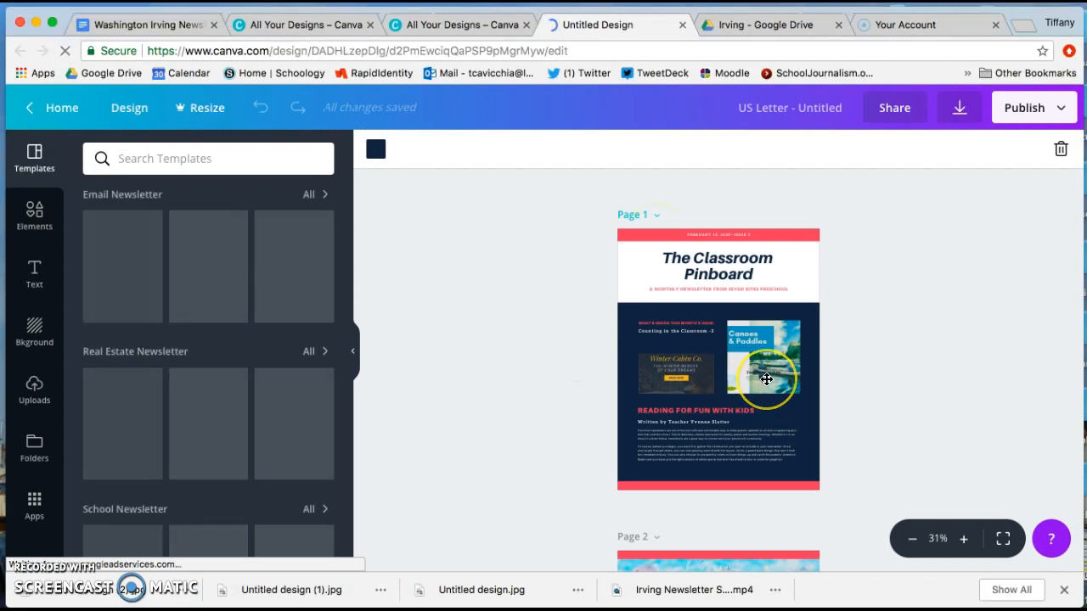
# Examine the newsletter pages and the Canoes & Paddles and Winter Cabin Co. ads on page 1.
pyautogui.scroll(-2, 766, 386)
pyautogui.scroll(-2, 766, 379)
pyautogui.click(776, 406)
pyautogui.click(684, 276)
pyautogui.scroll(3, 717, 365)
pyautogui.click(753, 305)
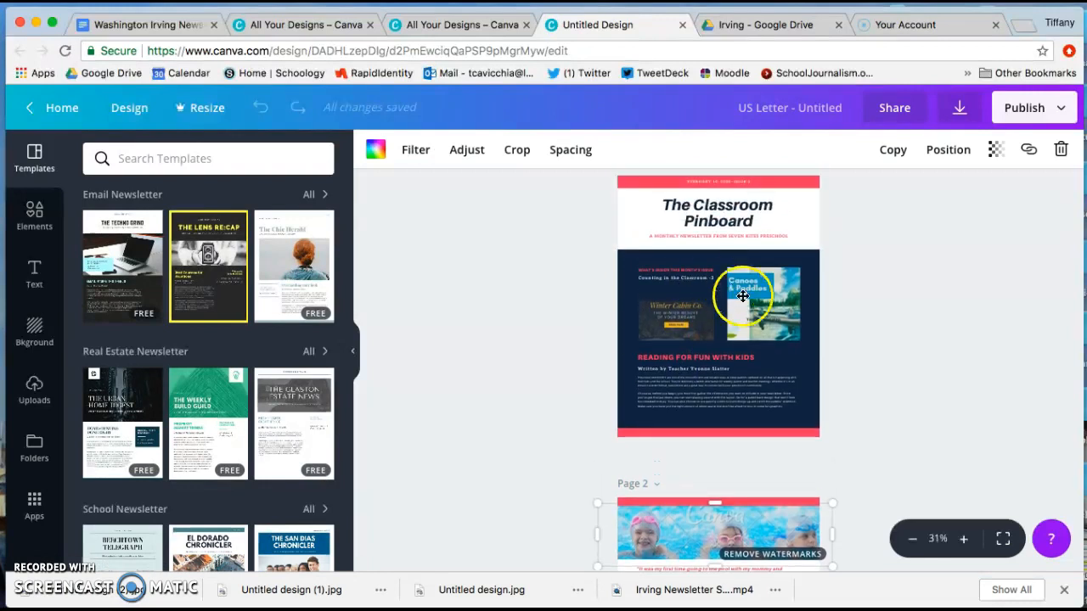
pyautogui.click(687, 316)
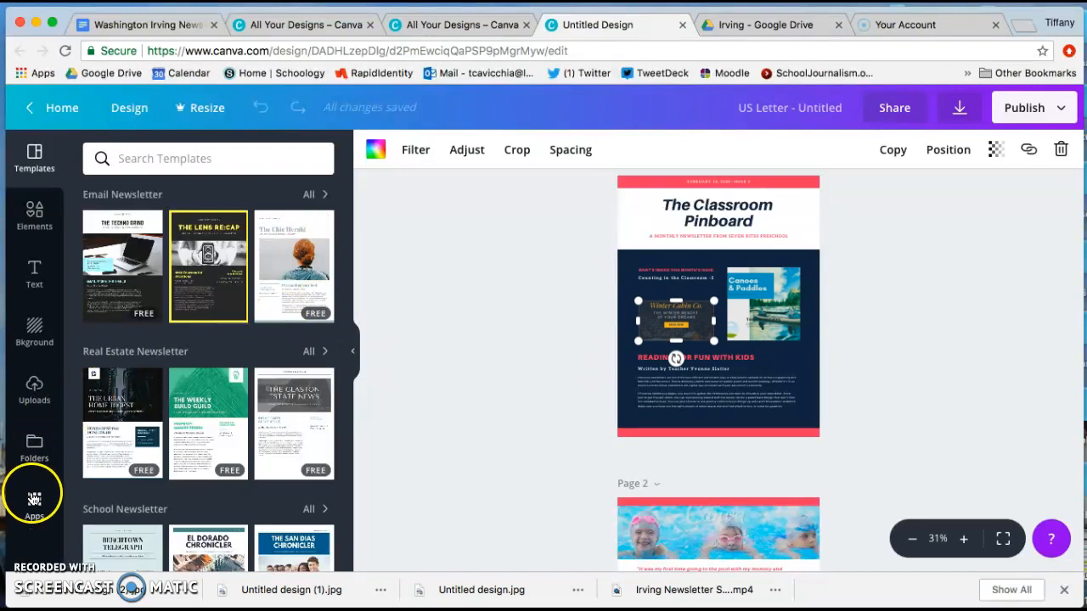
# Show the uploaded images available for the newsletter.
pyautogui.click(34, 395)
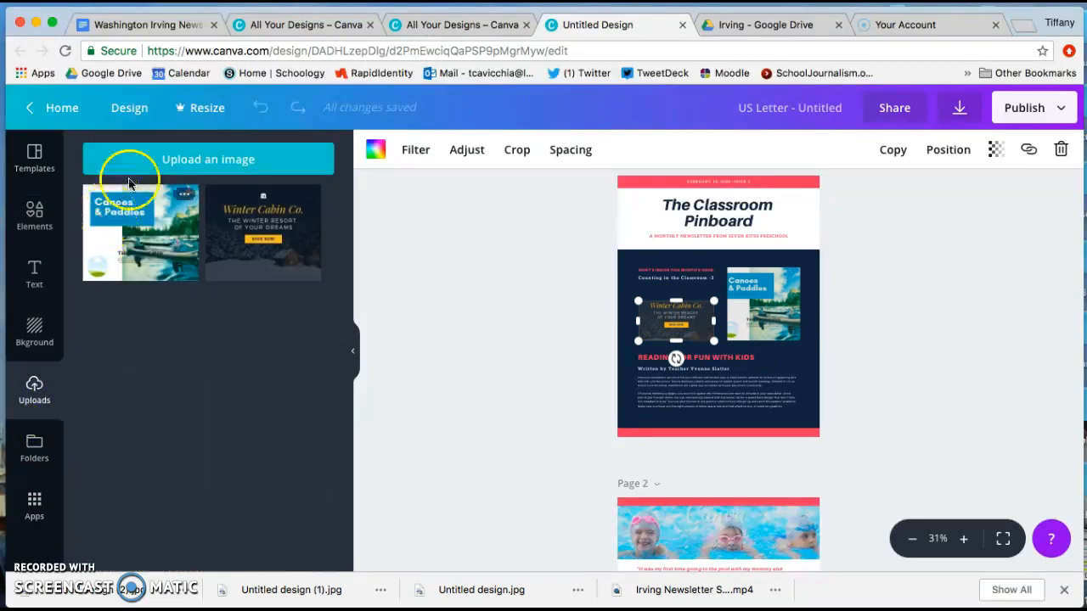
pyautogui.click(142, 167)
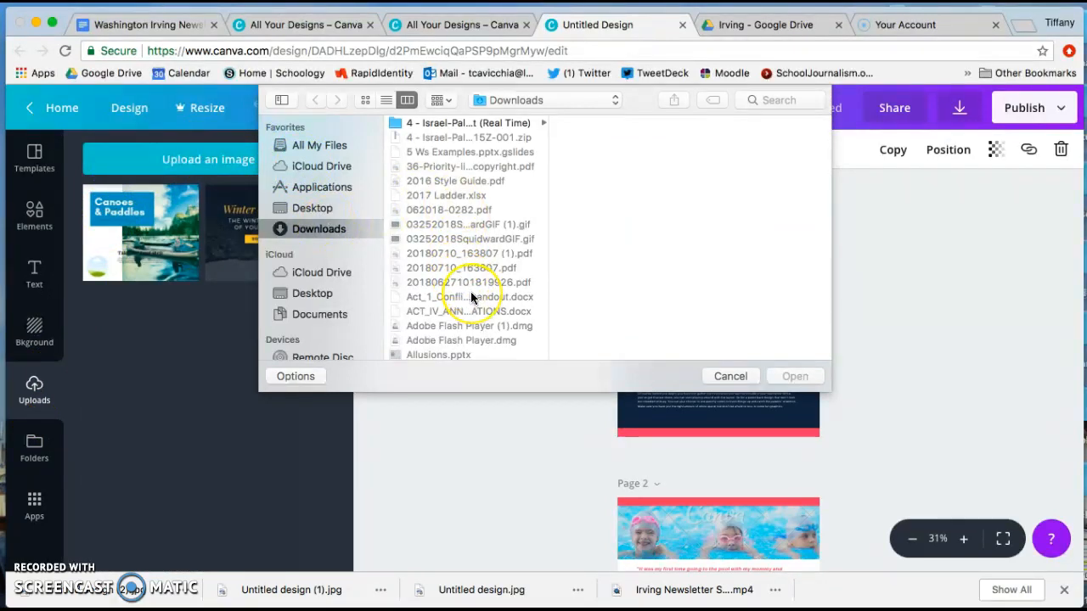
pyautogui.scroll(-5, 472, 298)
pyautogui.scroll(-10, 472, 297)
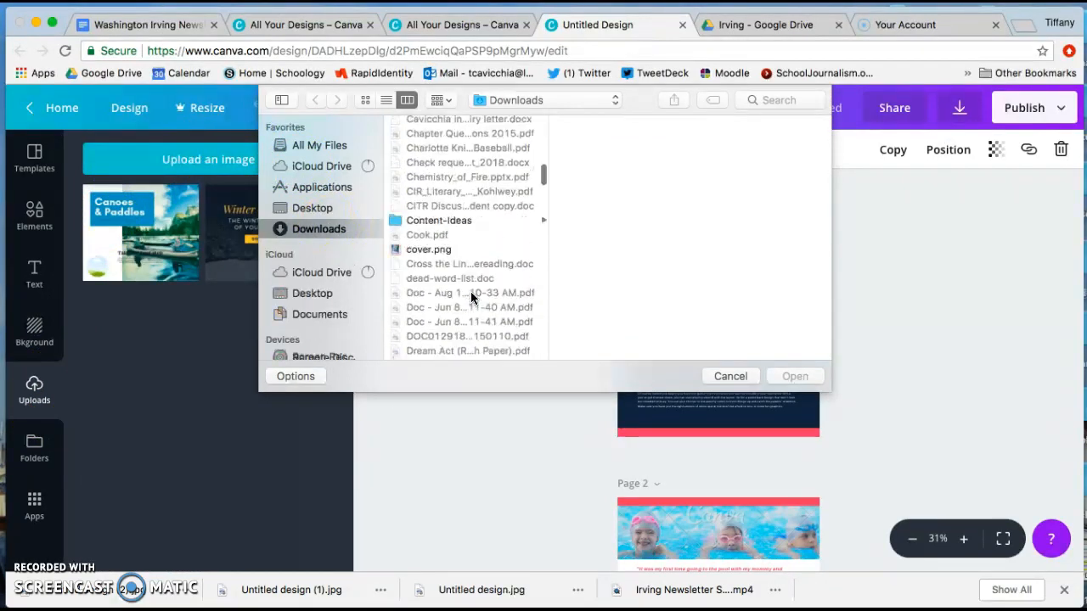
pyautogui.scroll(-3, 471, 294)
pyautogui.click(459, 242)
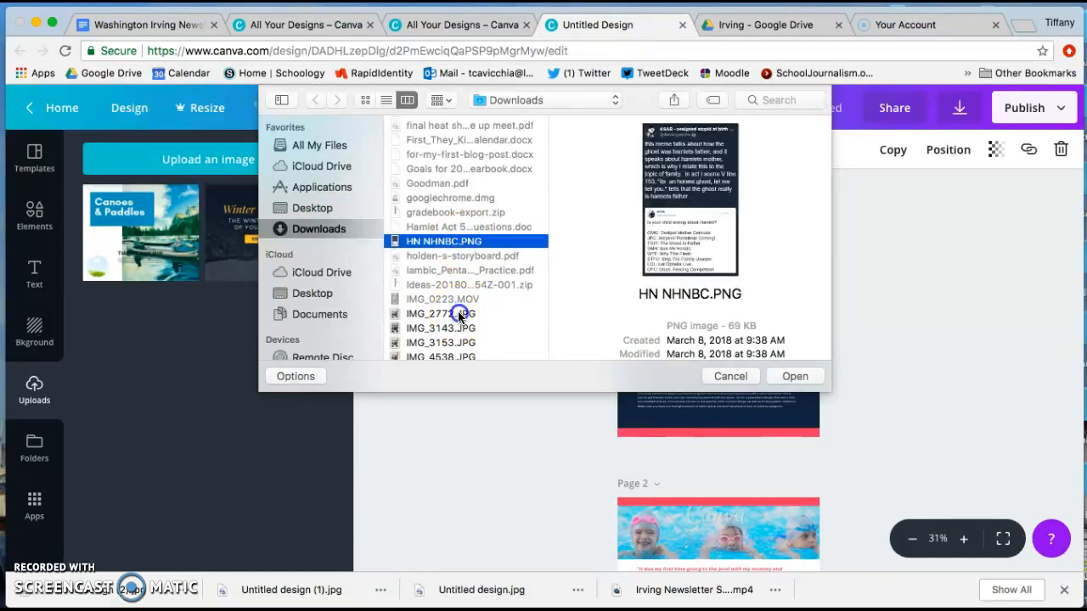
pyautogui.click(458, 314)
pyautogui.scroll(-4, 458, 316)
pyautogui.scroll(-15, 458, 316)
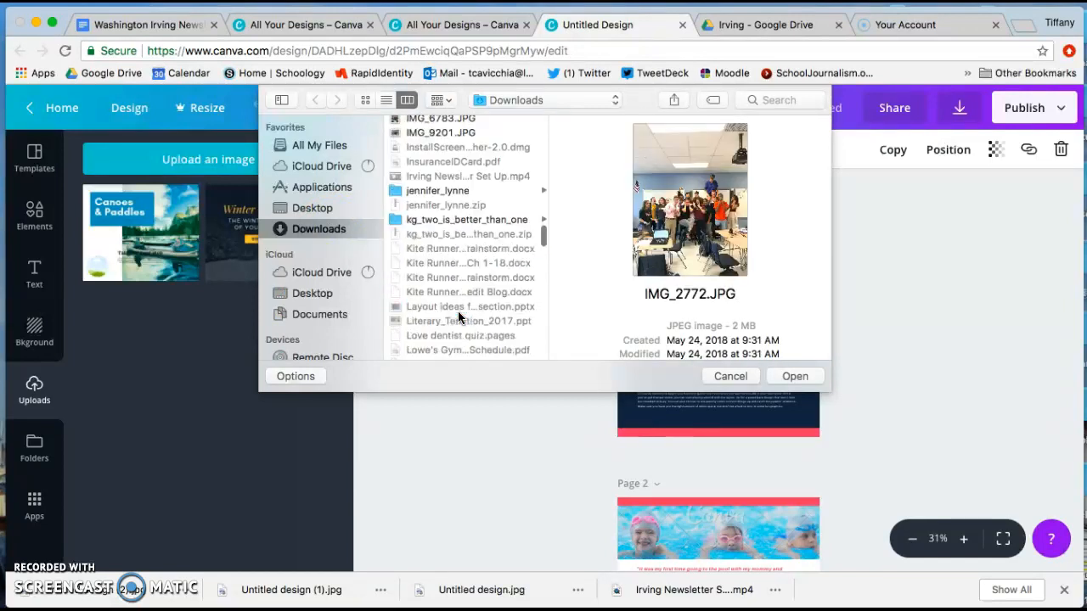
pyautogui.scroll(-2, 458, 316)
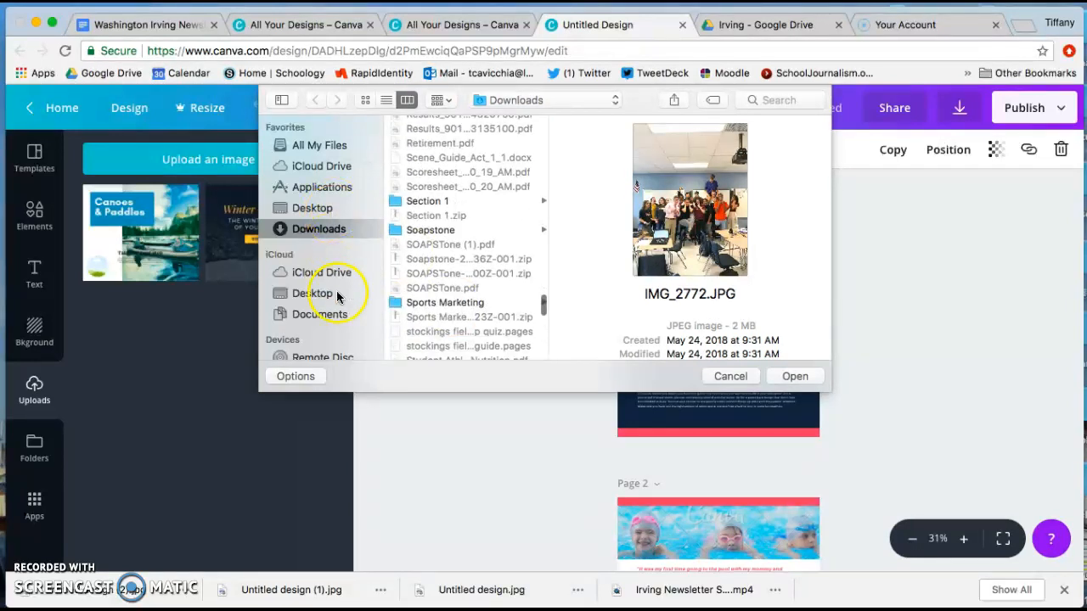
pyautogui.click(736, 376)
# Upload the newly downloaded Canoes & Paddles ad JPG and place it in the Winter Cabin Co. ad's frame on page 1.
pyautogui.moveTo(115, 582); pyautogui.dragTo(199, 427)
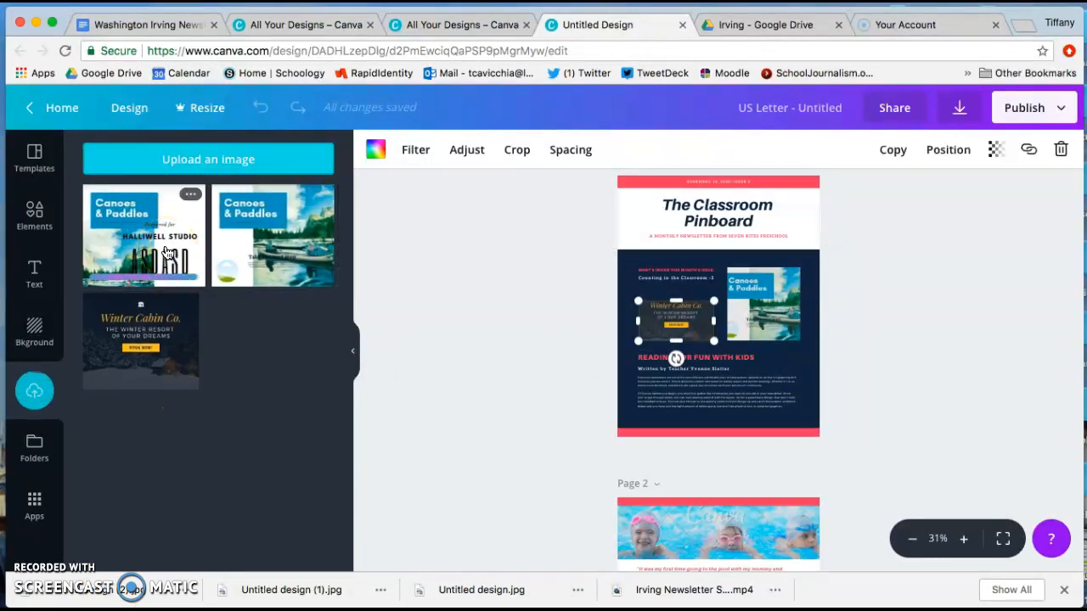
pyautogui.moveTo(167, 251); pyautogui.dragTo(679, 324)
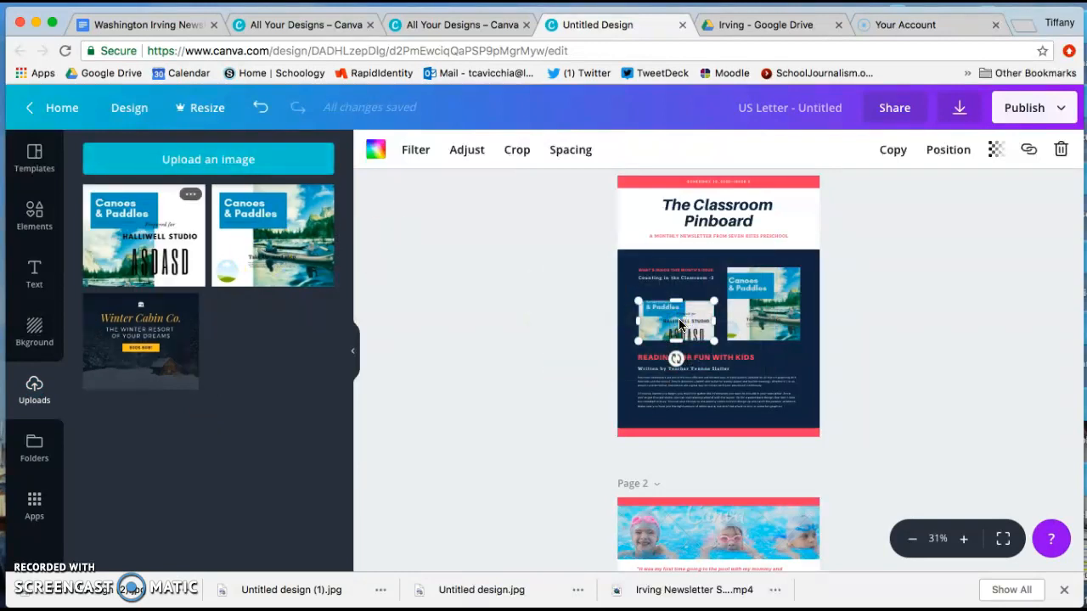
# Try to reposition the new Canoes & Paddles ad within its crop frame so more of it fits.
pyautogui.click(963, 538)
pyautogui.click(964, 539)
pyautogui.click(963, 538)
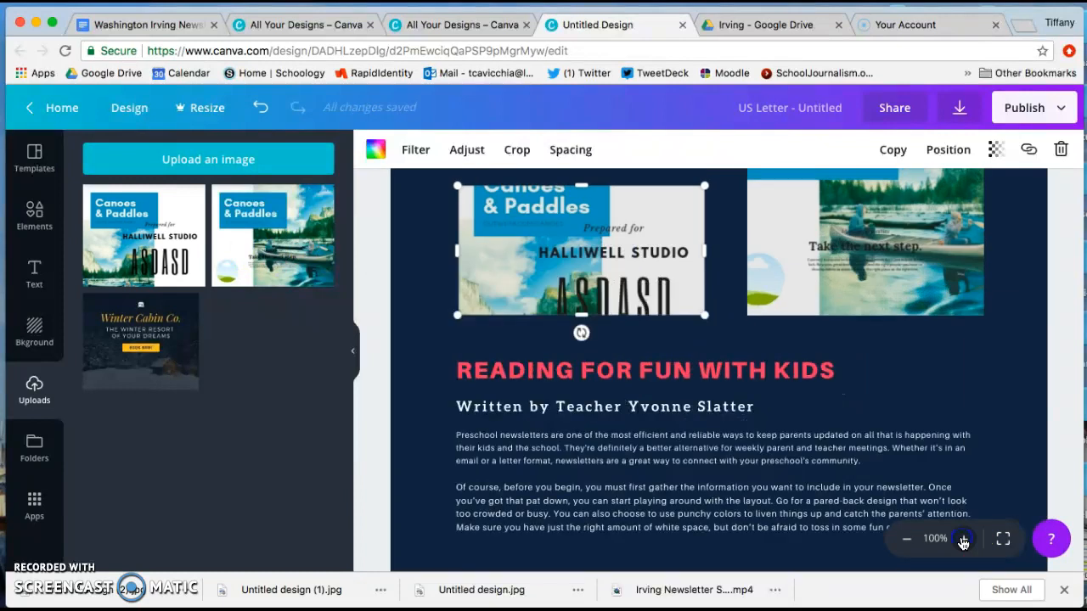
pyautogui.doubleClick(602, 247)
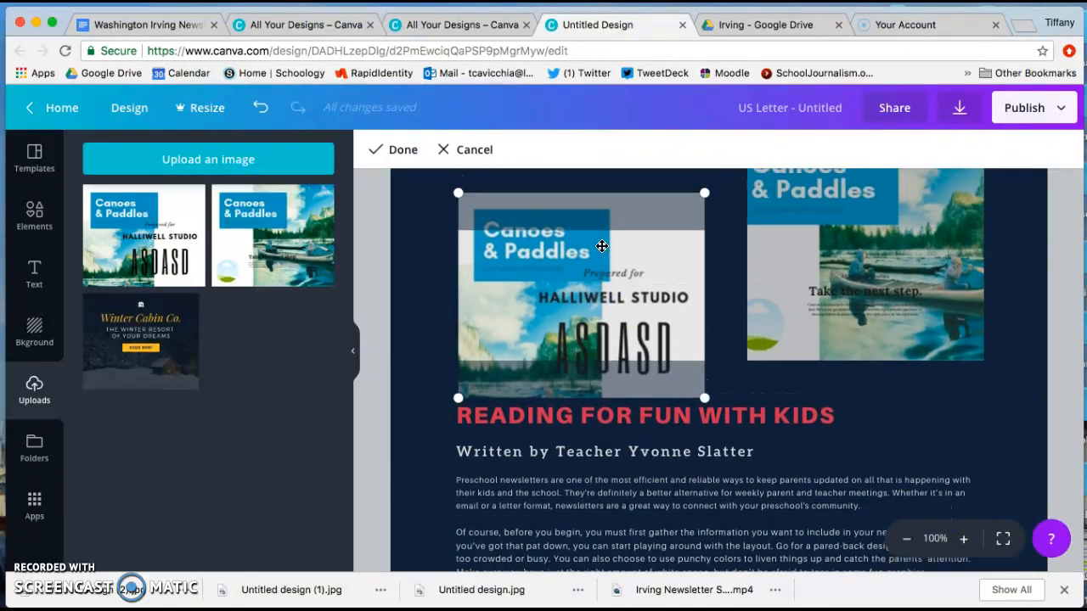
pyautogui.moveTo(602, 248); pyautogui.dragTo(606, 283)
pyautogui.click(809, 283)
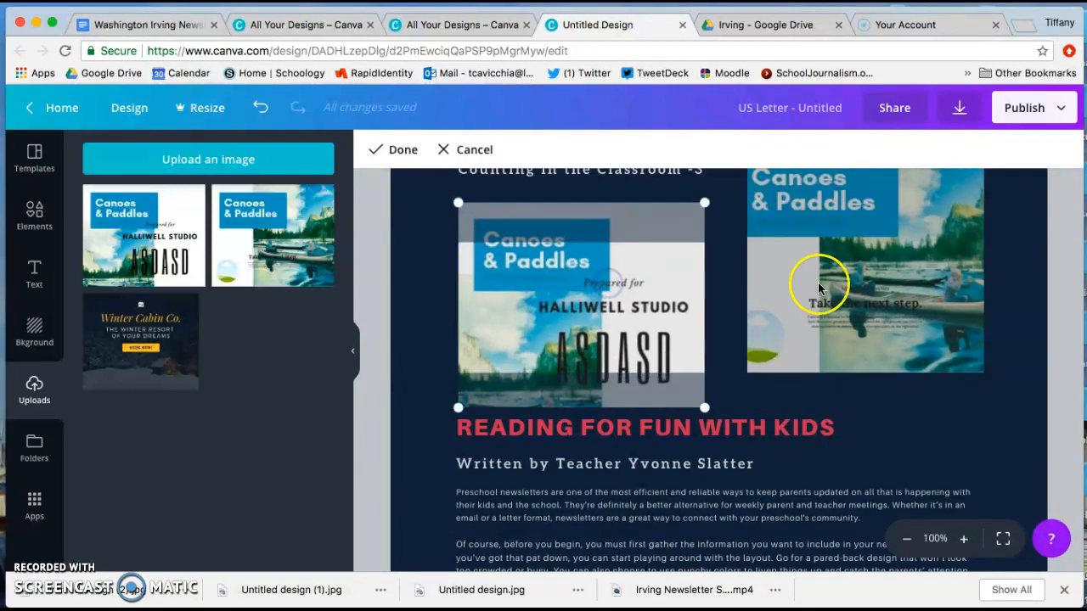
pyautogui.click(874, 305)
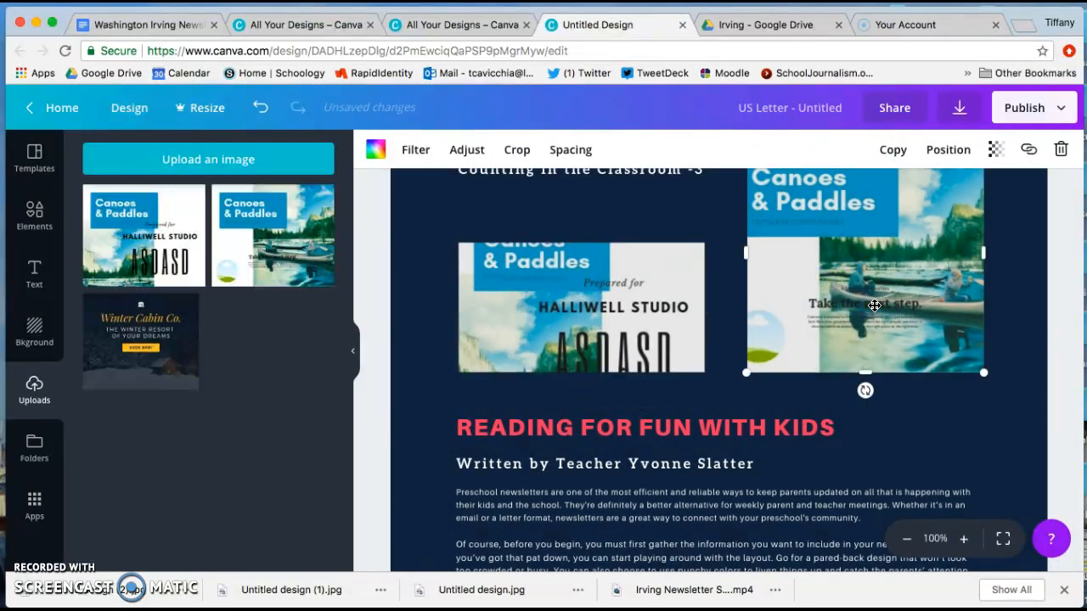
pyautogui.scroll(2, 874, 306)
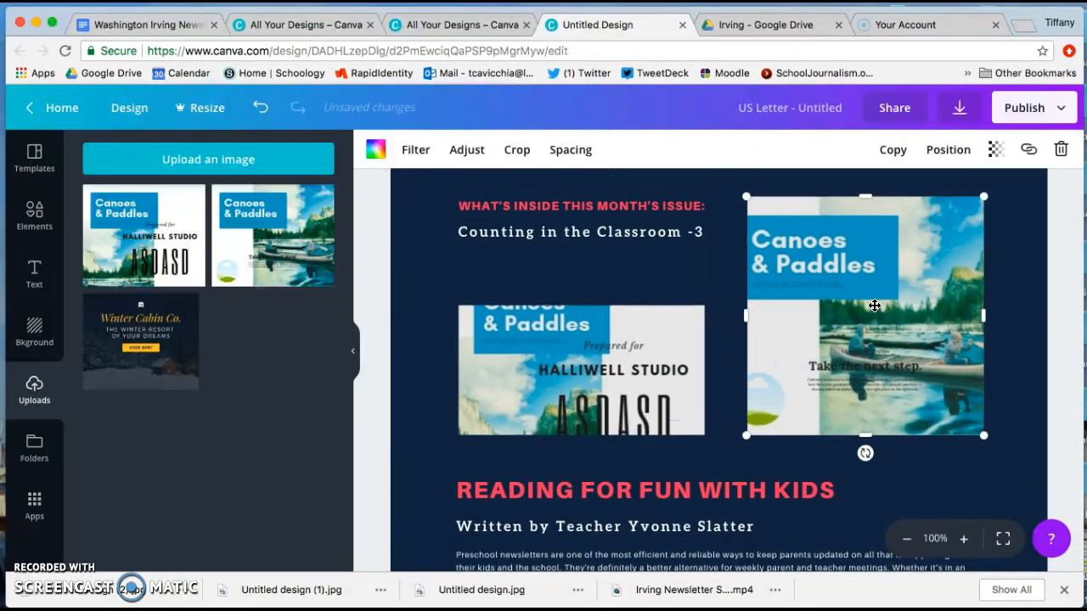
# Shrink the cropped Canoes & Paddles ad below the "Counting in the Classroom" line slightly.
pyautogui.click(663, 337)
pyautogui.moveTo(704, 306); pyautogui.dragTo(770, 280)
pyautogui.moveTo(679, 285); pyautogui.dragTo(679, 319)
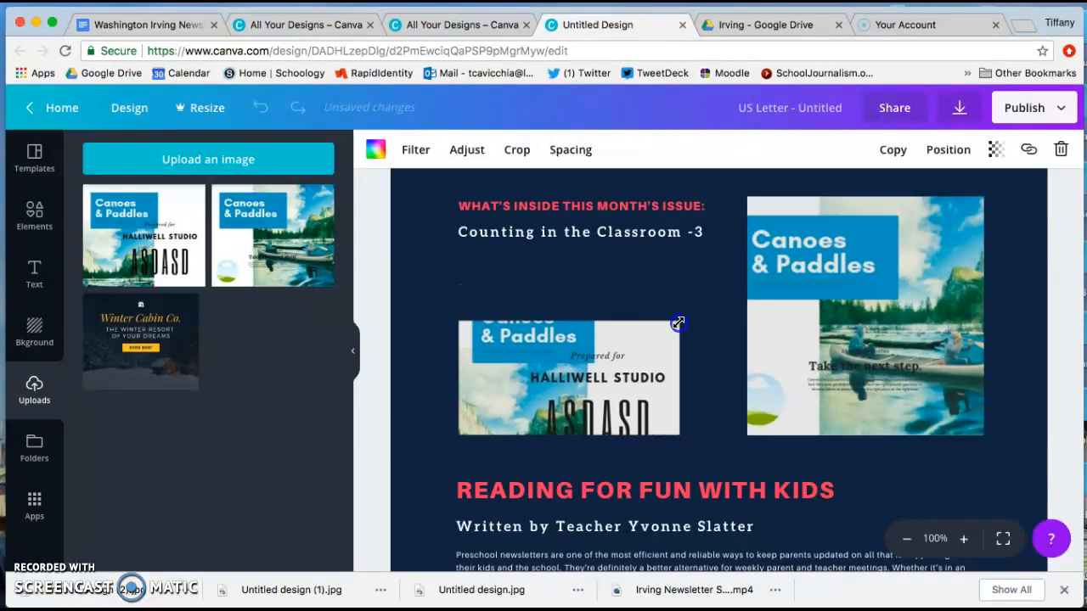
# Replace the smaller Canoes & Paddles ad with the Winter Cabin Co. image and enlarge it up to just below the "Counting in the Classroom" line.
pyautogui.click(601, 367)
pyautogui.moveTo(156, 371); pyautogui.dragTo(527, 335)
pyautogui.moveTo(681, 320); pyautogui.dragTo(685, 261)
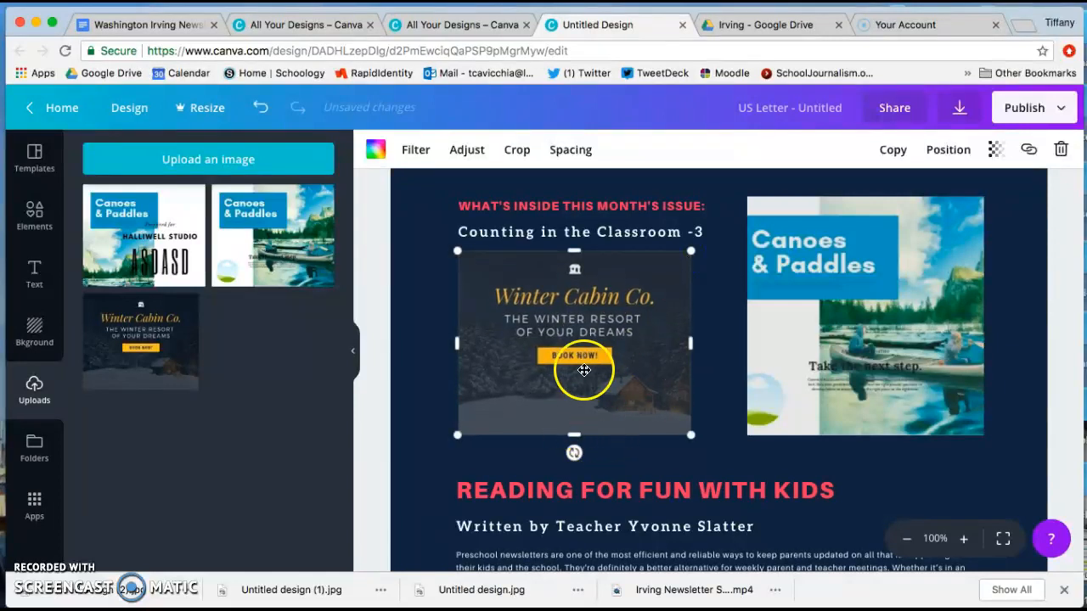